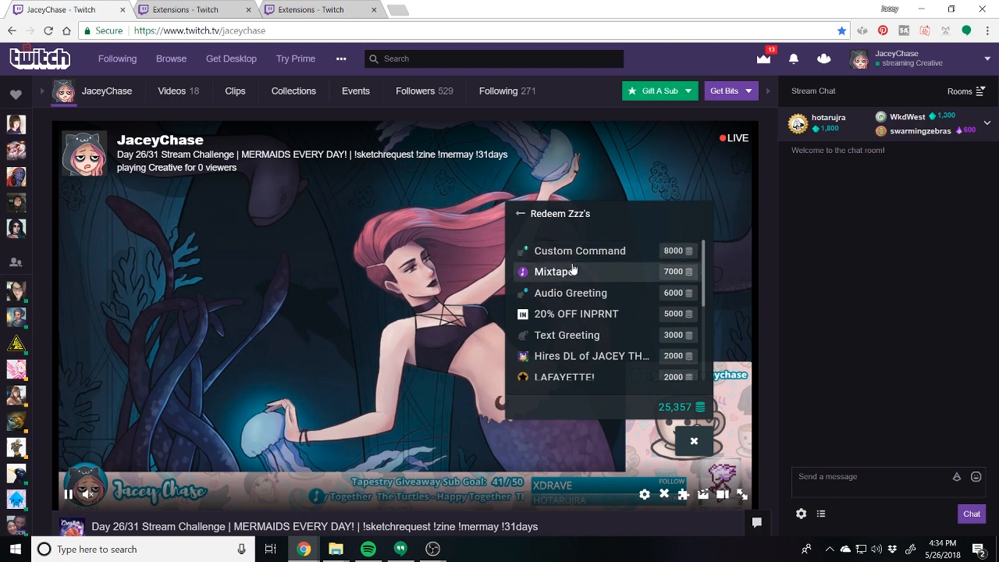
- Redeem the Bread Head reward for 200 Zzz's from the stream overlay's reward list and close the overlay
scroll(640, 301, "down", 2)
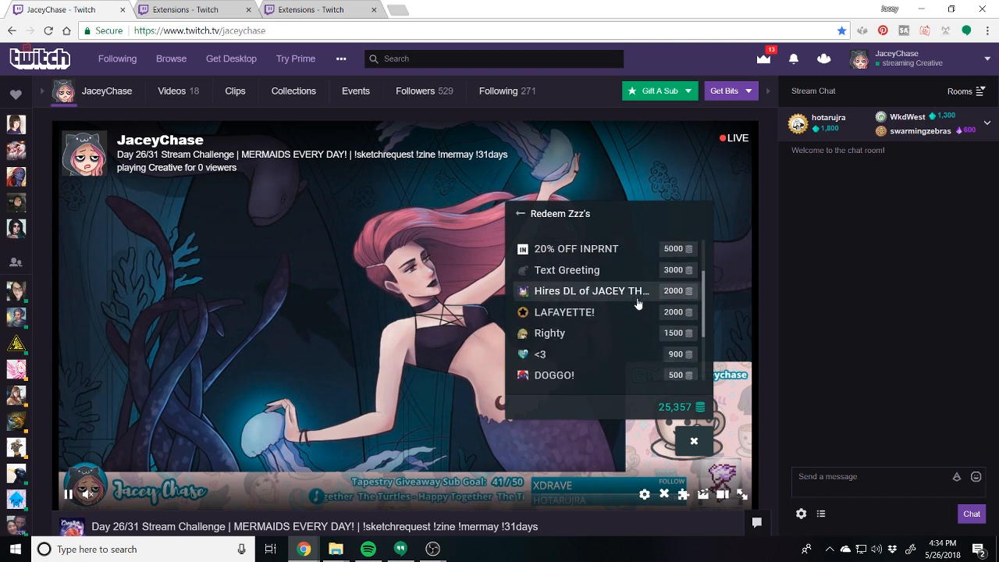
scroll(635, 298, "down", 2)
scroll(624, 310, "down", 1)
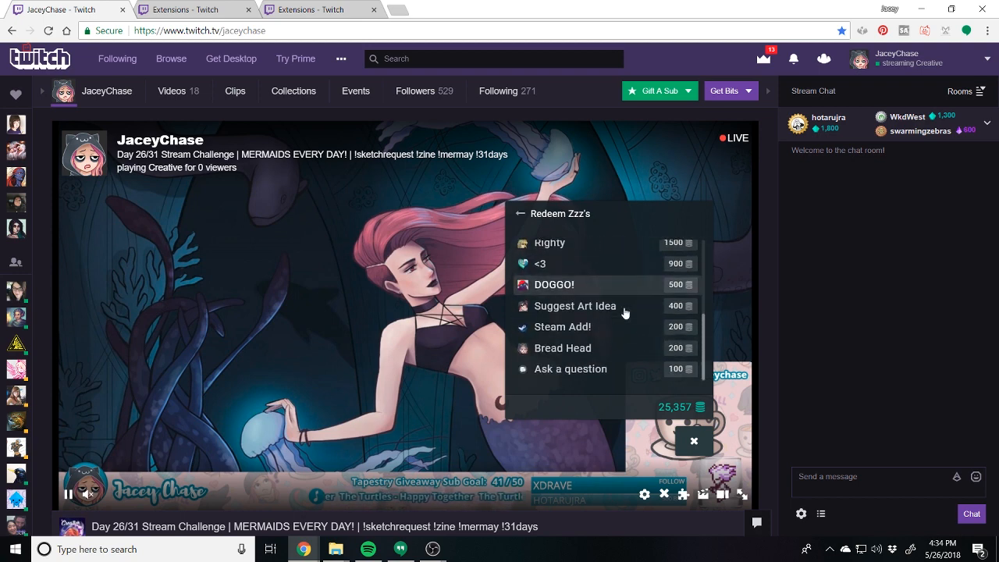
left_click(591, 351)
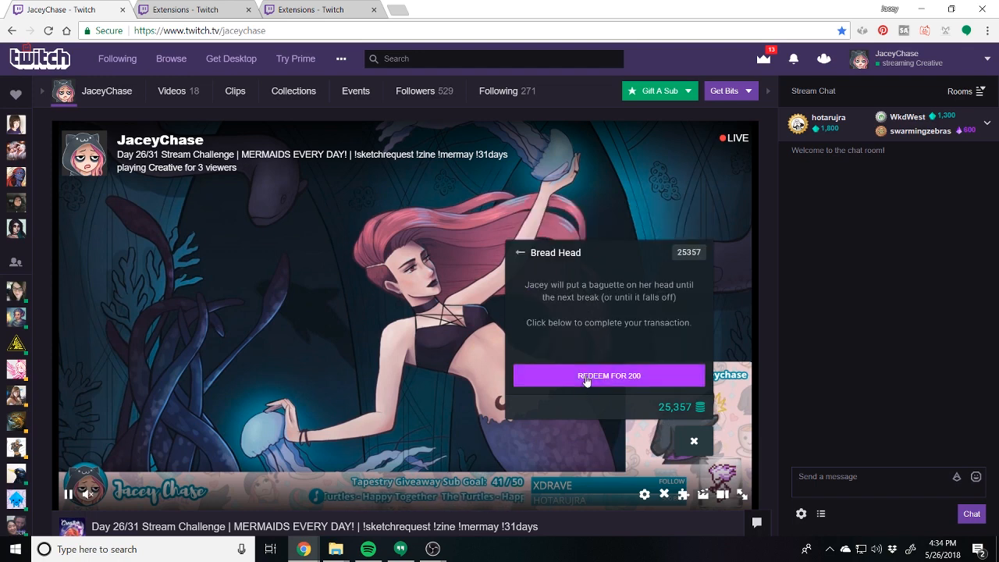
left_click(585, 377)
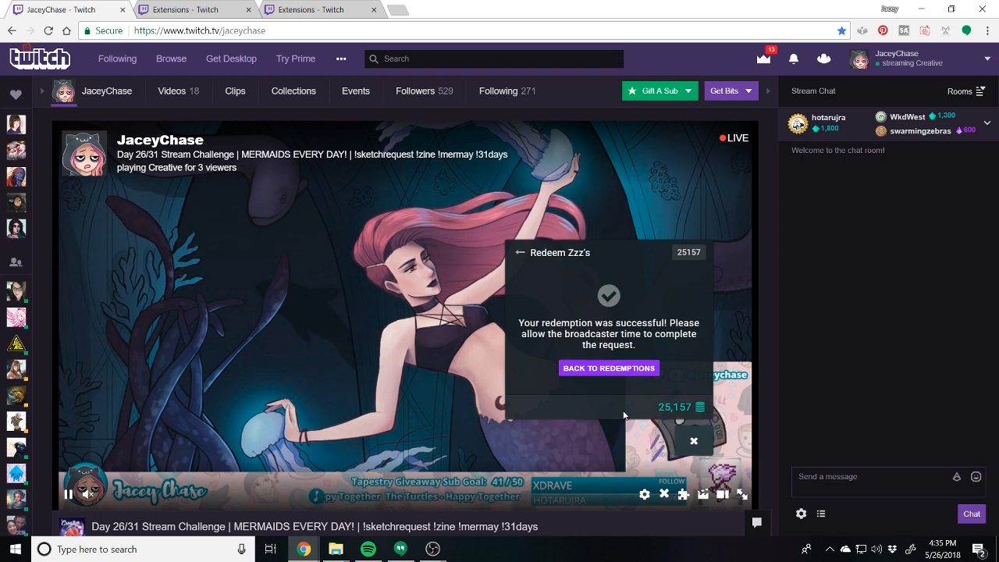
left_click(702, 446)
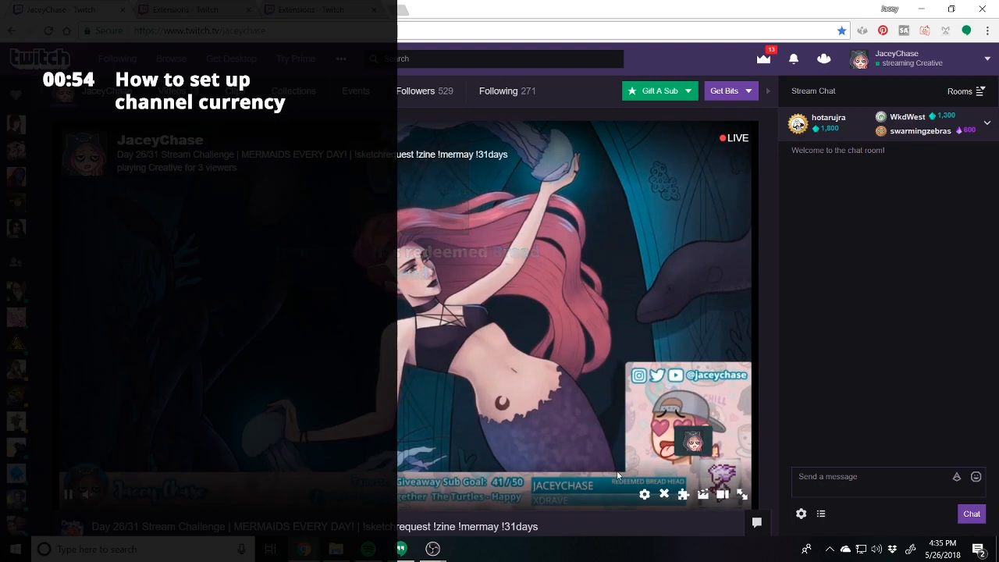
- Reopen the Zzz's redemptions in the overlay, choose Ask a question, and enter "How do I ask" as the question
left_click(693, 441)
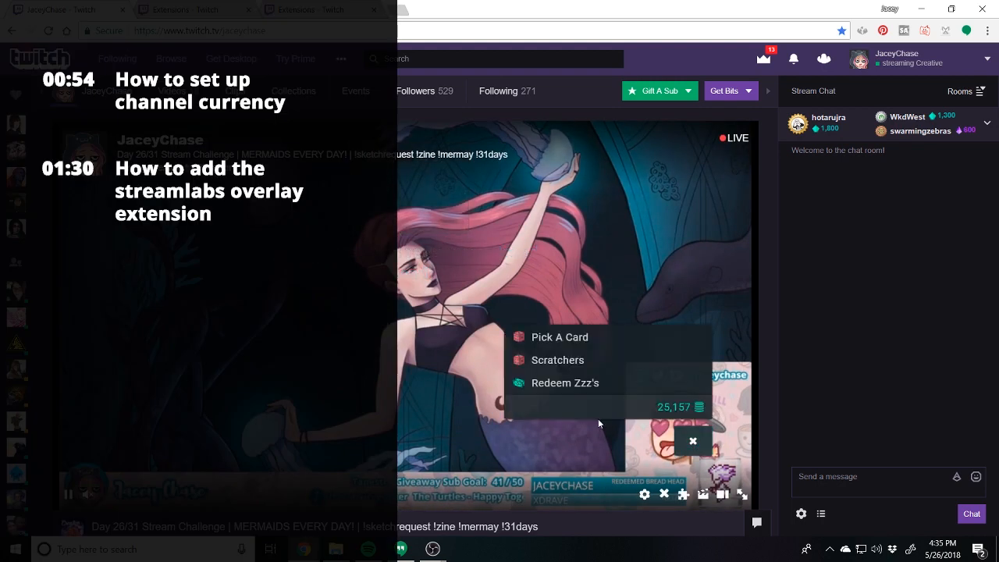
left_click(564, 383)
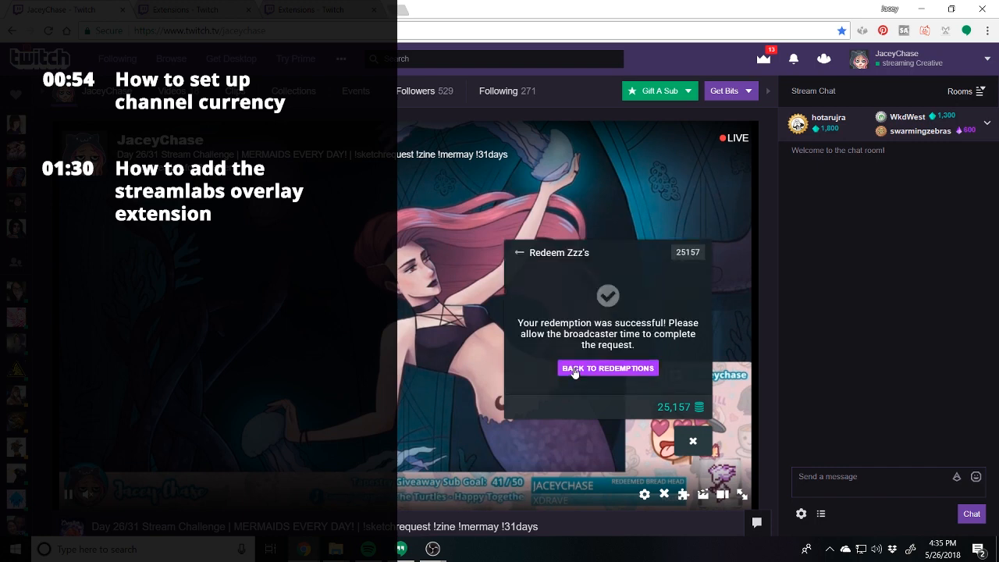
left_click(578, 368)
scroll(597, 347, "down", 3)
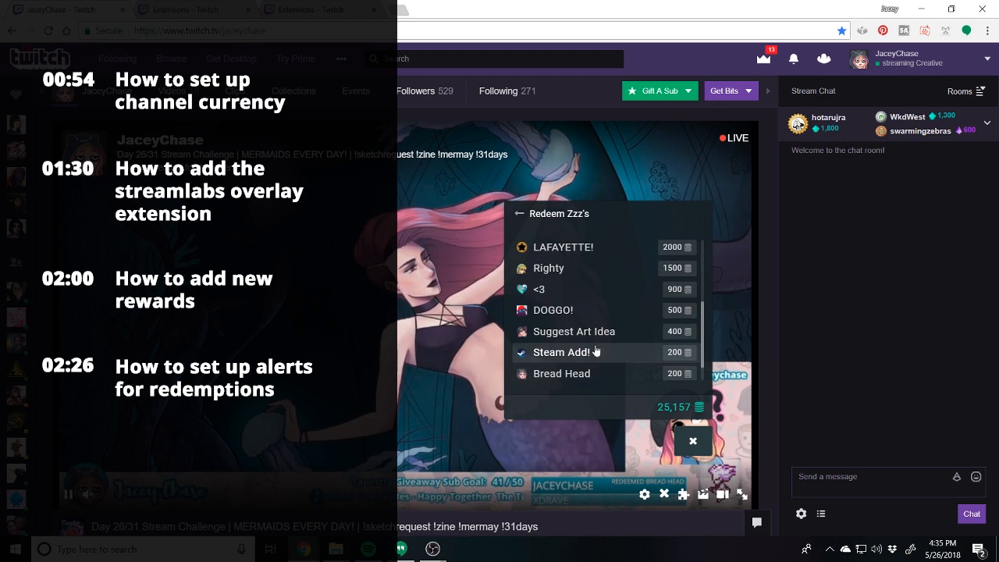
scroll(596, 351, "down", 1)
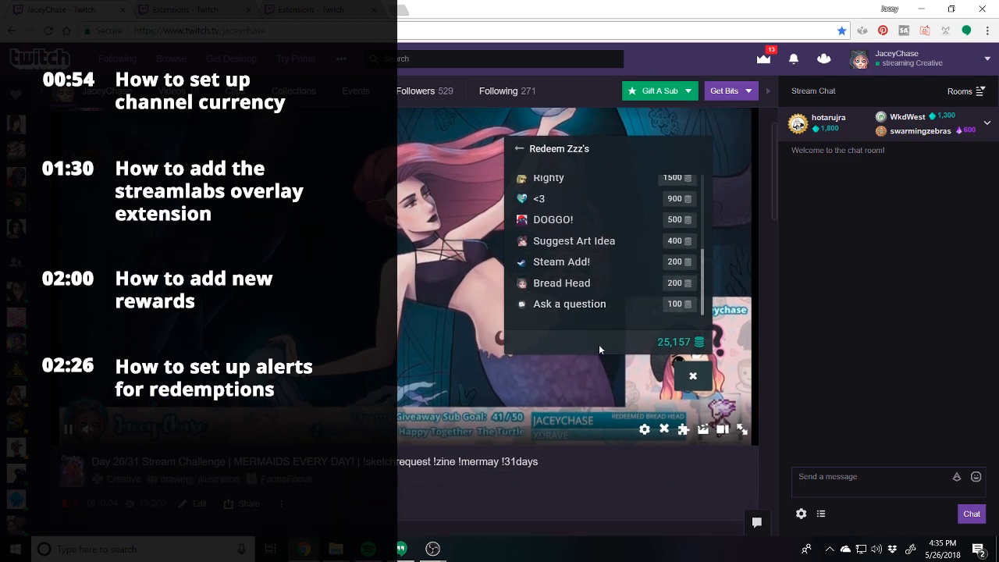
left_click(584, 368)
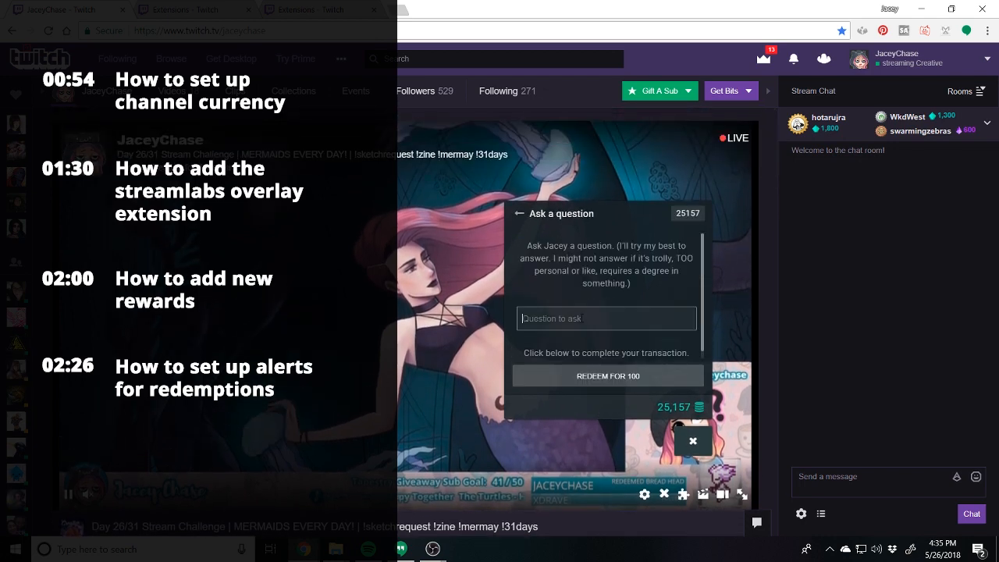
type("How do I ask")
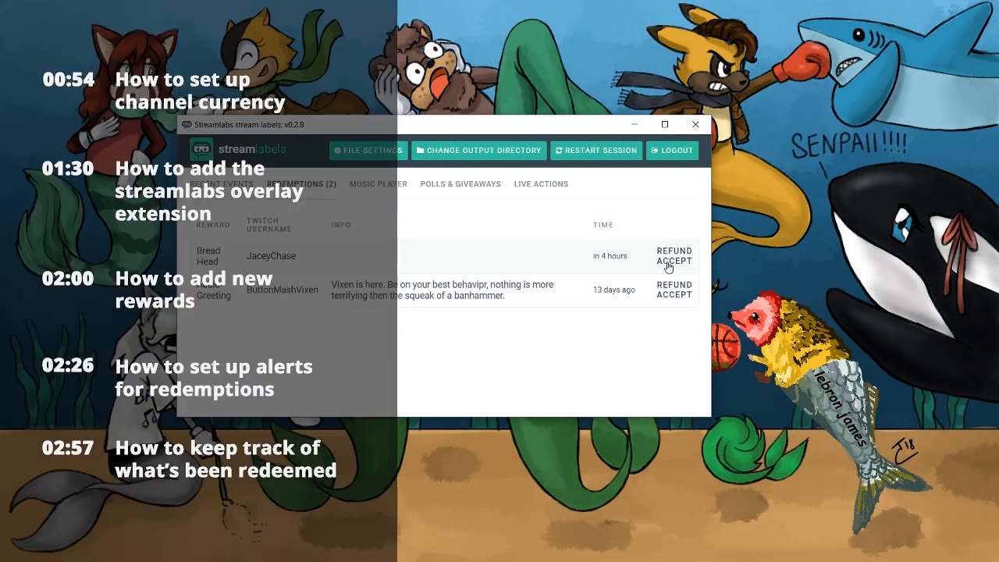
- Accept the pending Bread Head redemption in the Streamlabs stream labels window
left_click(668, 262)
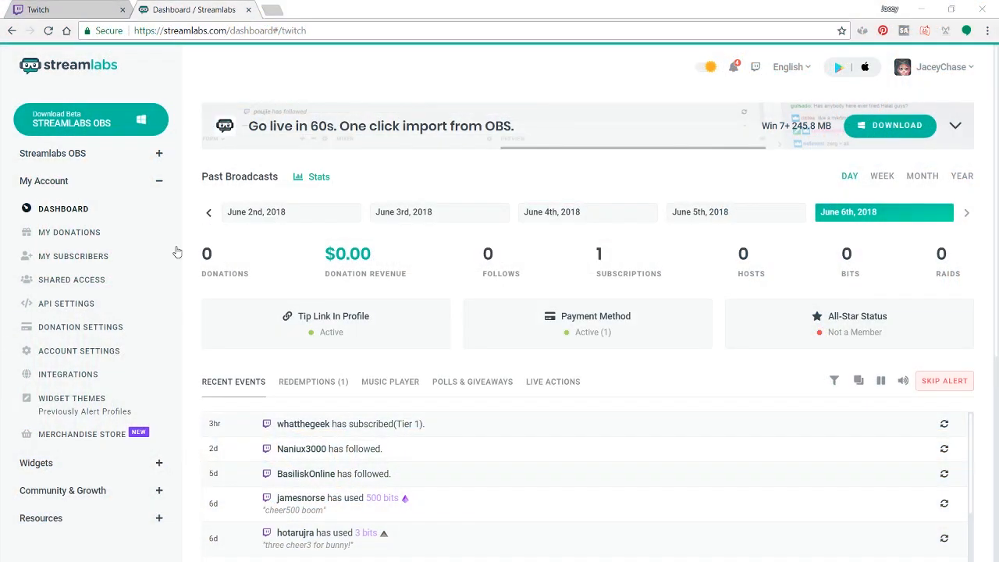
- In the Streamlabs dashboard, open the point settings of the Overlays & Loyalty Twitch extension
scroll(109, 429, "down", 1)
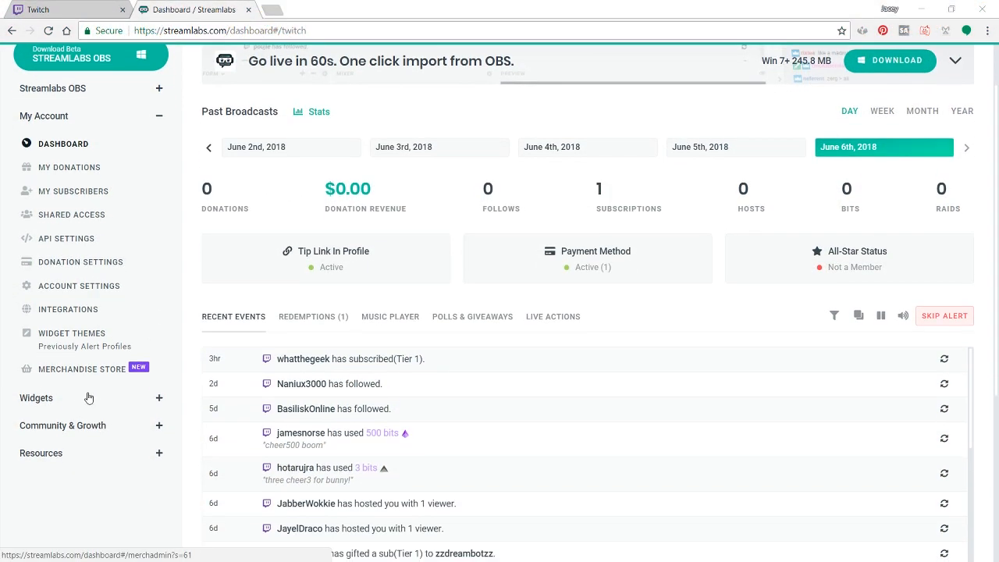
left_click(57, 428)
scroll(57, 433, "down", 1)
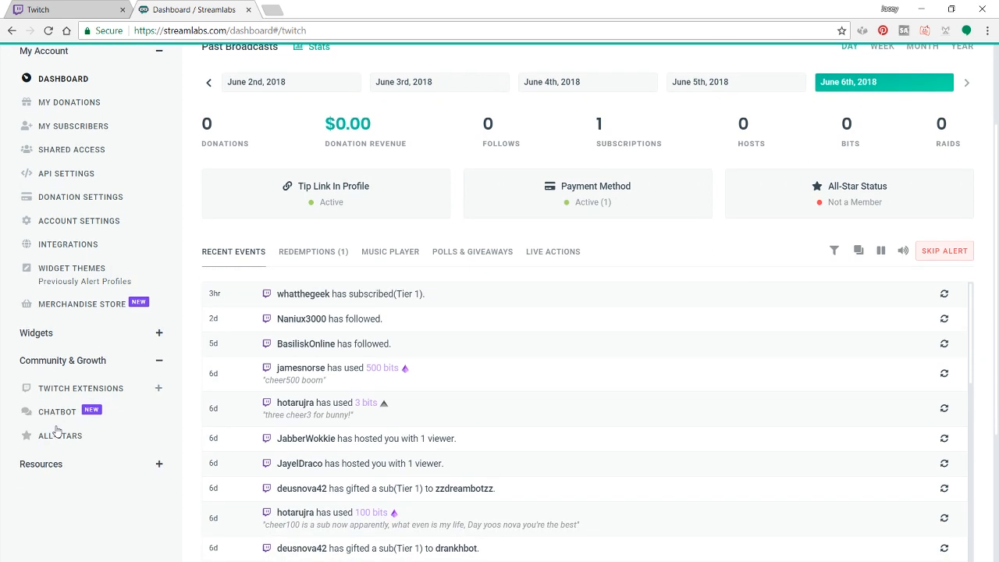
left_click(64, 394)
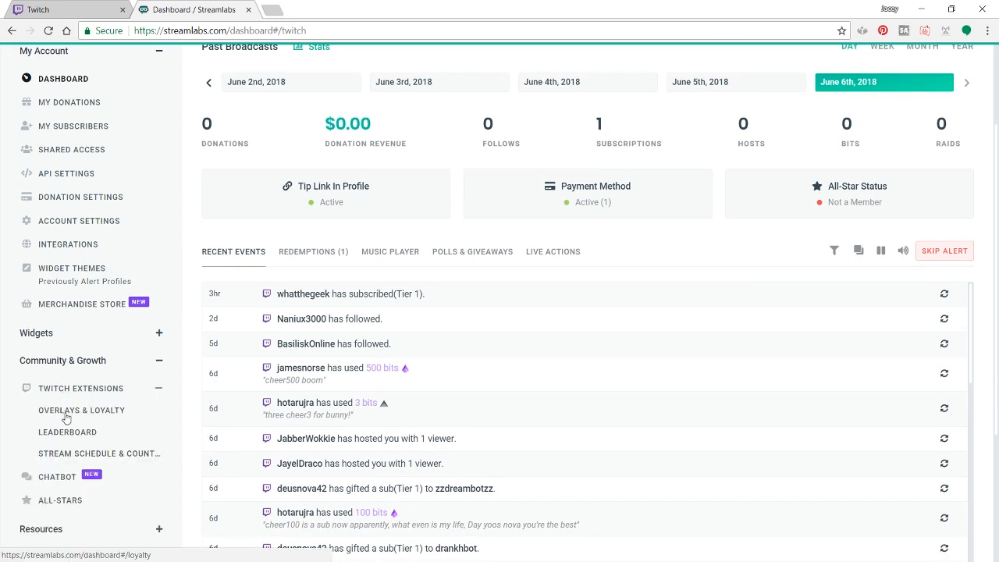
left_click(65, 415)
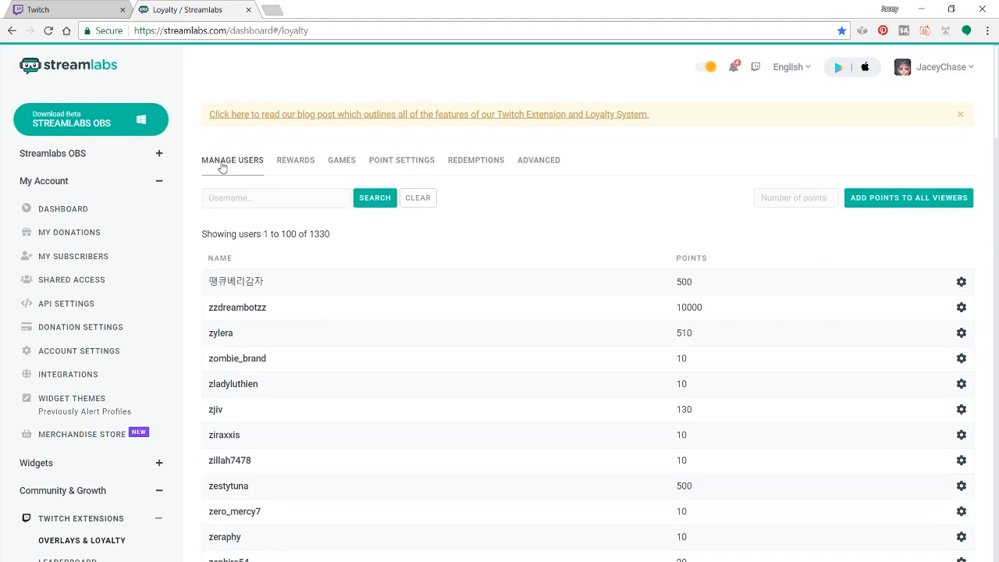
left_click(394, 161)
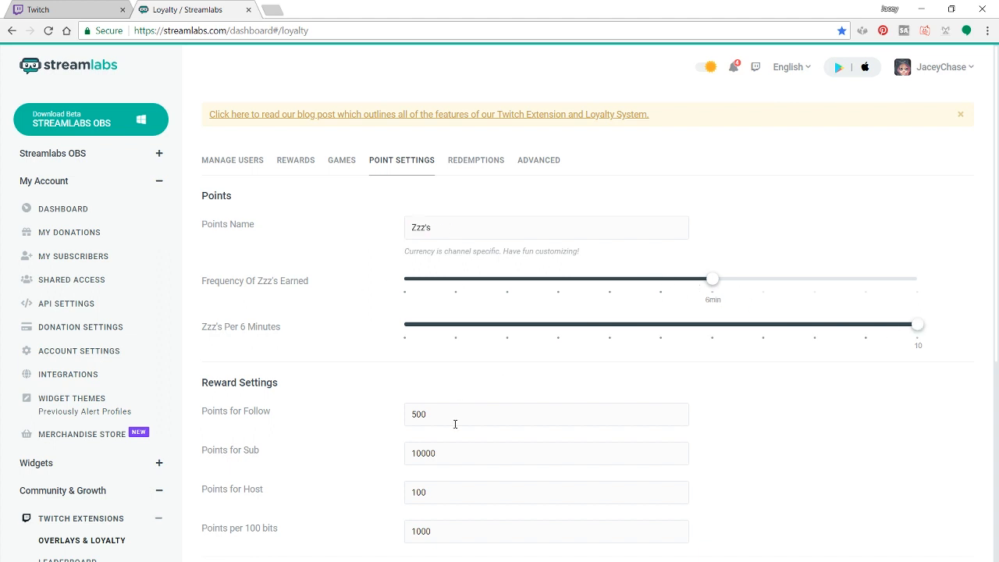
- Review the points awarded for a follow, a sub, a host and per 100 bits
scroll(456, 418, "down", 1)
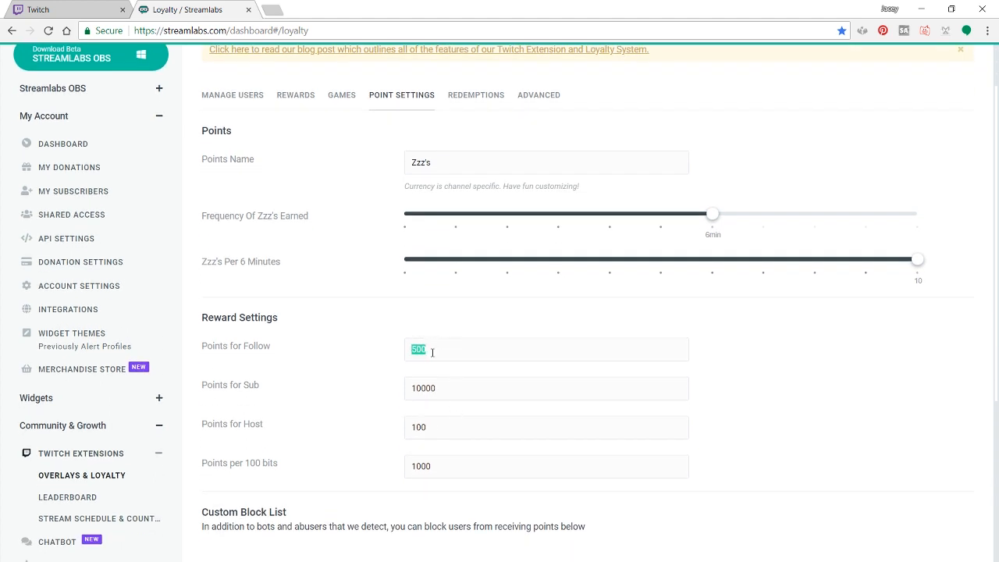
left_click_drag(444, 394, 414, 392)
left_click_drag(428, 431, 412, 429)
left_click_drag(434, 468, 413, 472)
scroll(357, 454, "down", 1)
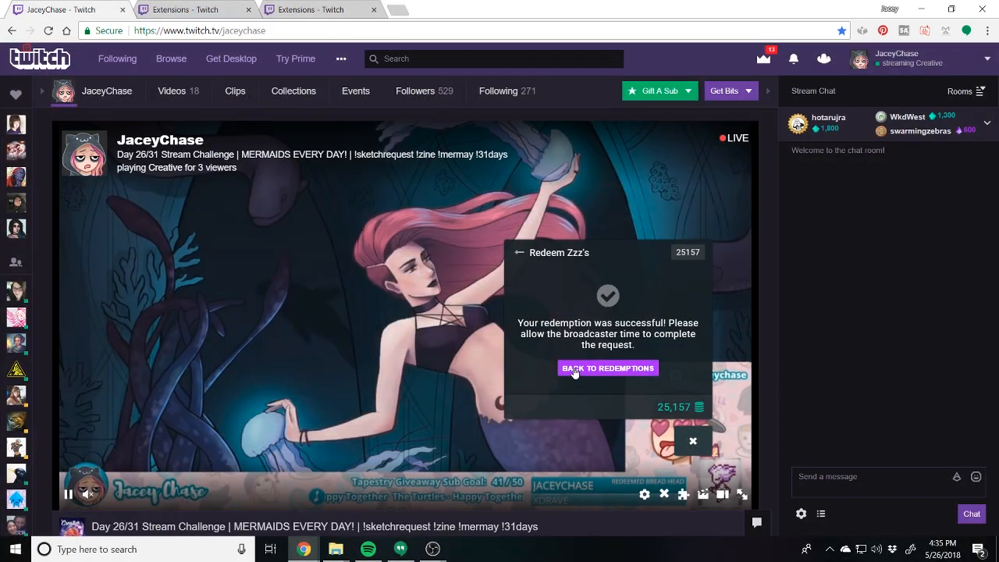
- On the Twitch channel, return to the redemptions list, choose Ask a question, and start the question with "How do"
left_click(574, 371)
scroll(594, 347, "down", 3)
scroll(595, 347, "down", 1)
scroll(595, 351, "down", 3)
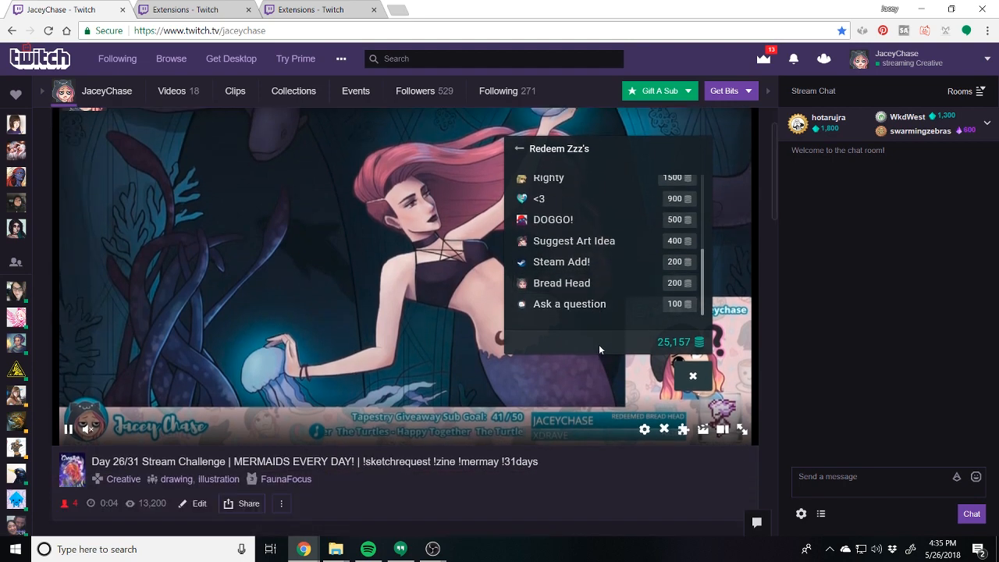
scroll(599, 349, "up", 1)
left_click(584, 370)
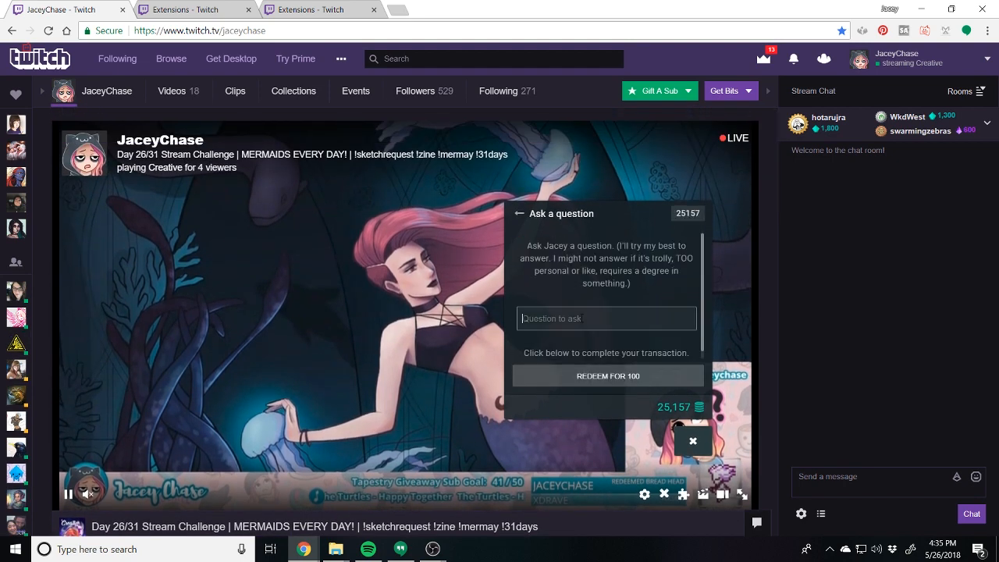
type("How do")
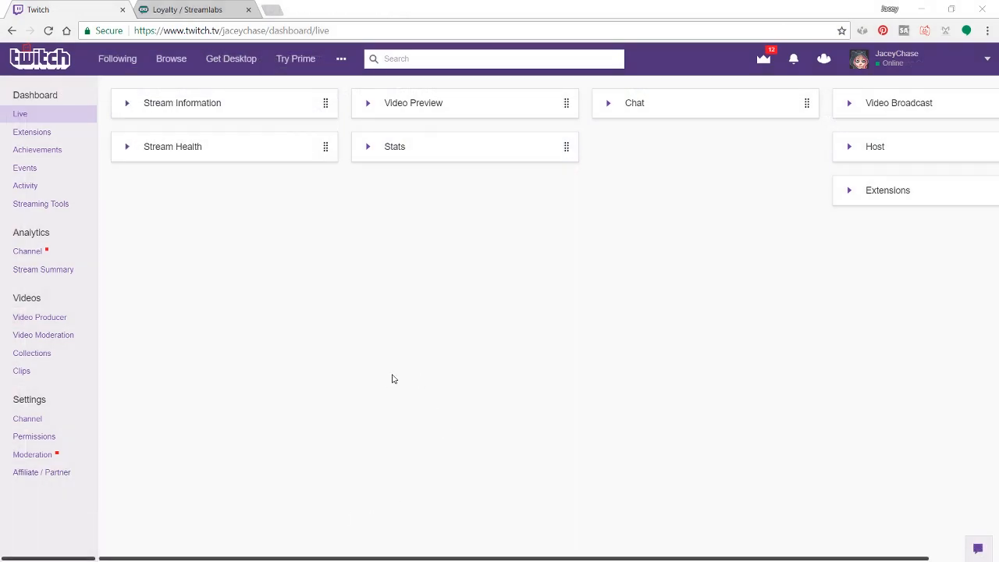
- In the Twitch dashboard's extensions, open the configuration of the installed Streamlabs extension and view its modules
left_click(45, 135)
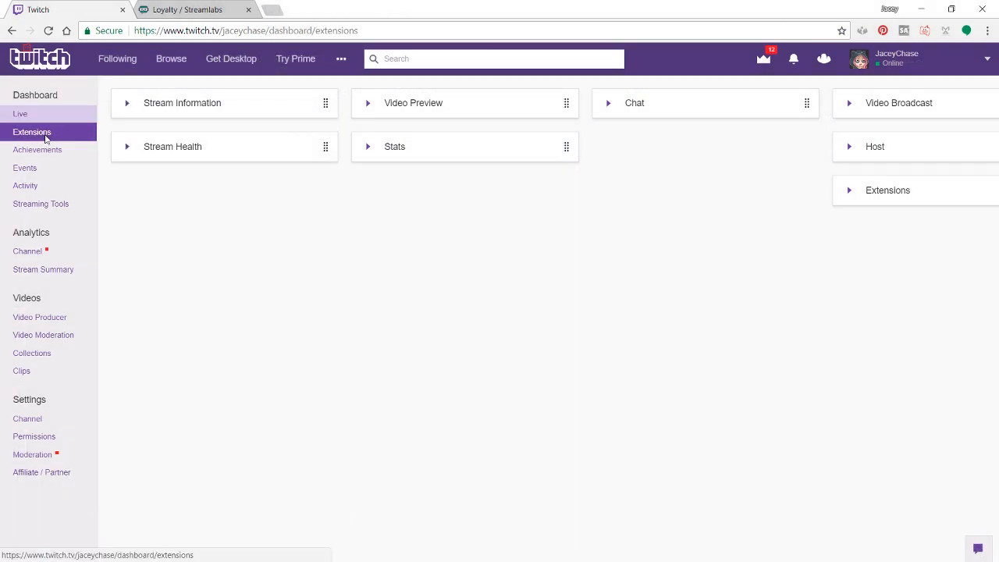
scroll(278, 286, "down", 3)
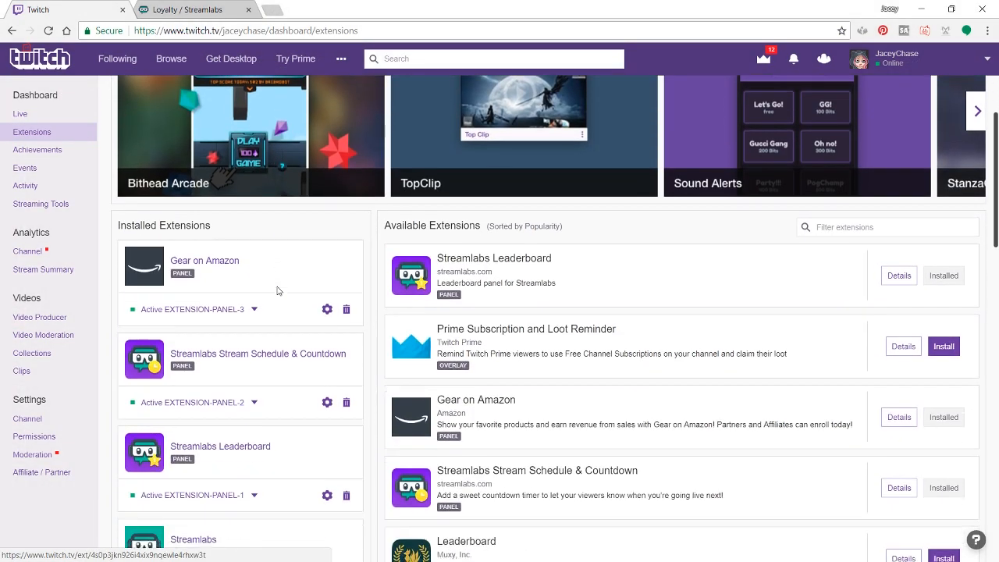
scroll(279, 300, "down", 1)
left_click(187, 410)
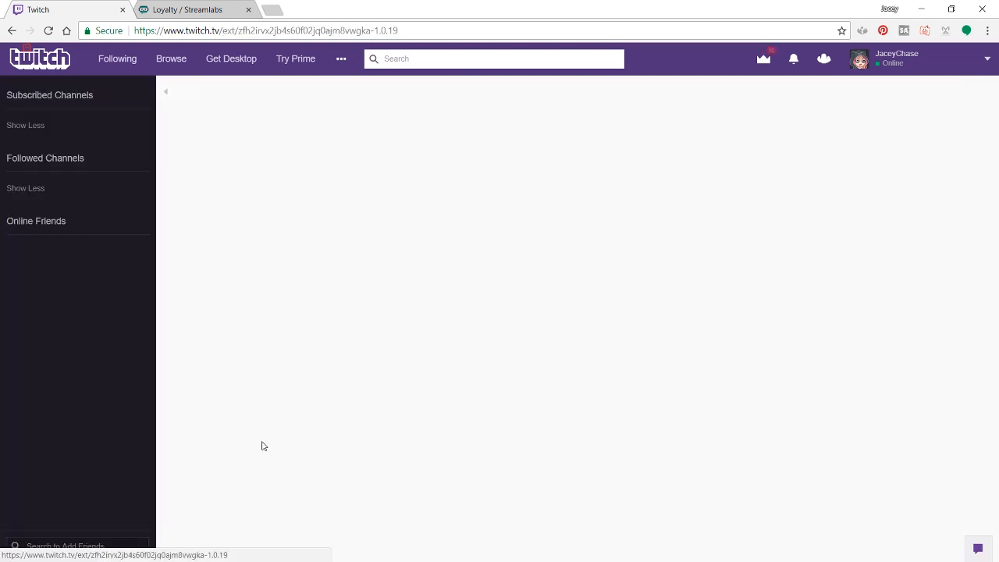
left_click(885, 178)
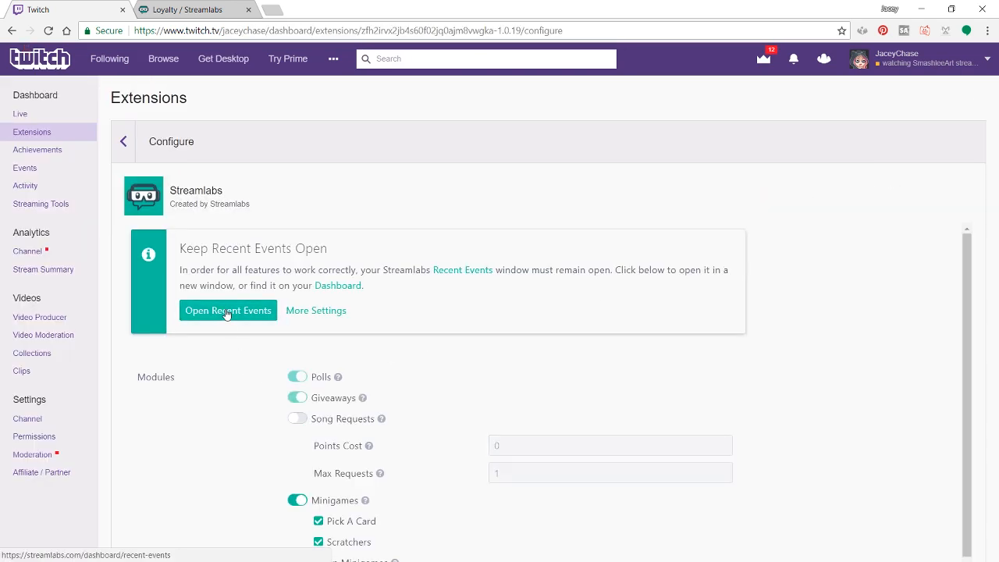
scroll(225, 315, "down", 2)
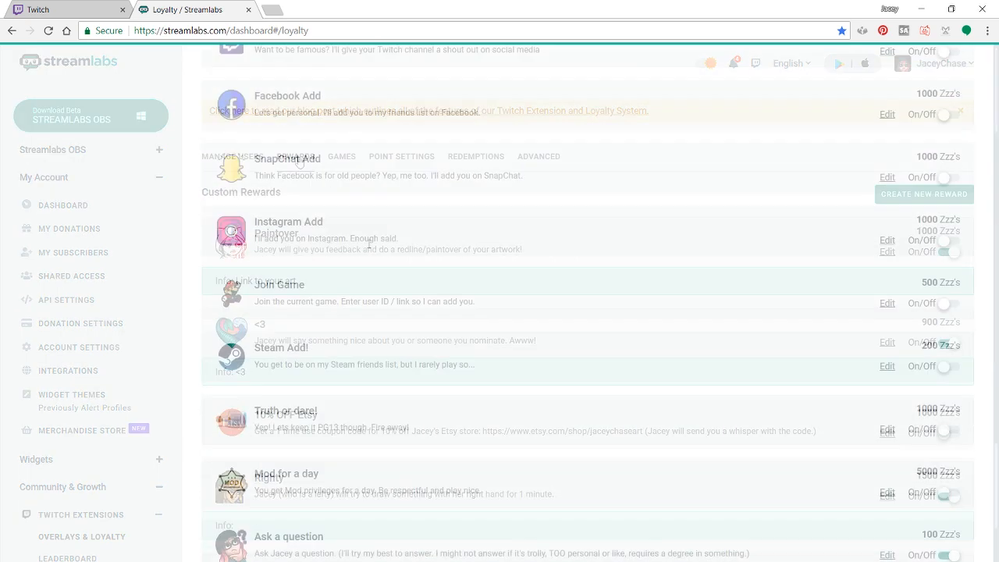
- In the Streamlabs loyalty rewards, switch the Ask a question reward off and back on
scroll(299, 396, "down", 2)
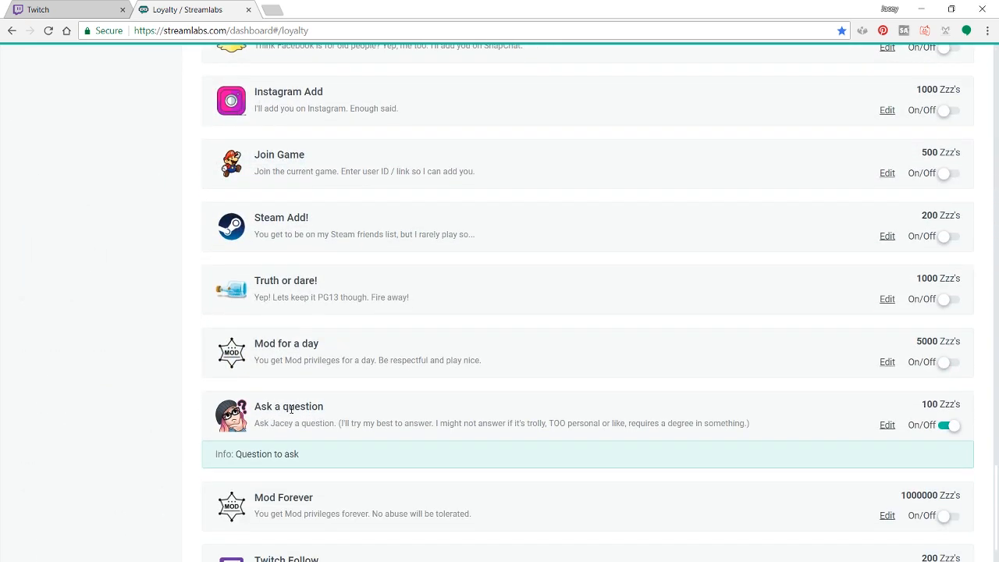
left_click(952, 425)
left_click(951, 425)
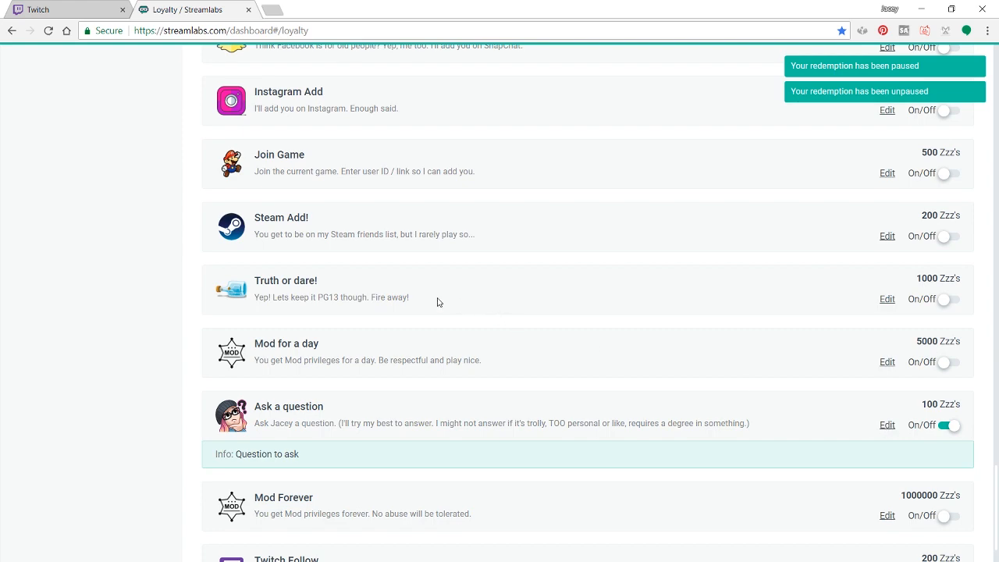
- Open the DOGGO! custom reward for editing
scroll(438, 302, "up", 15)
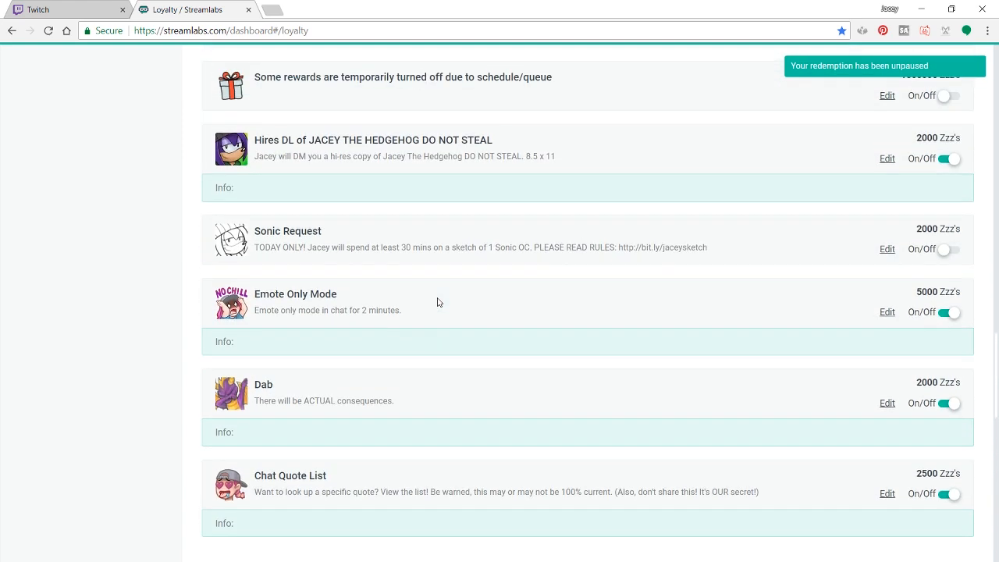
scroll(438, 302, "up", 3)
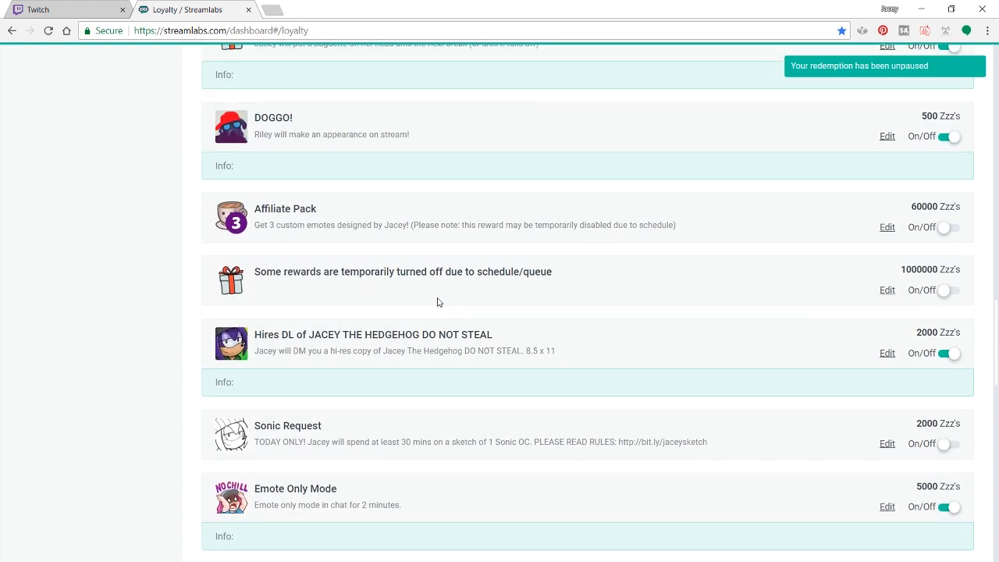
left_click(886, 138)
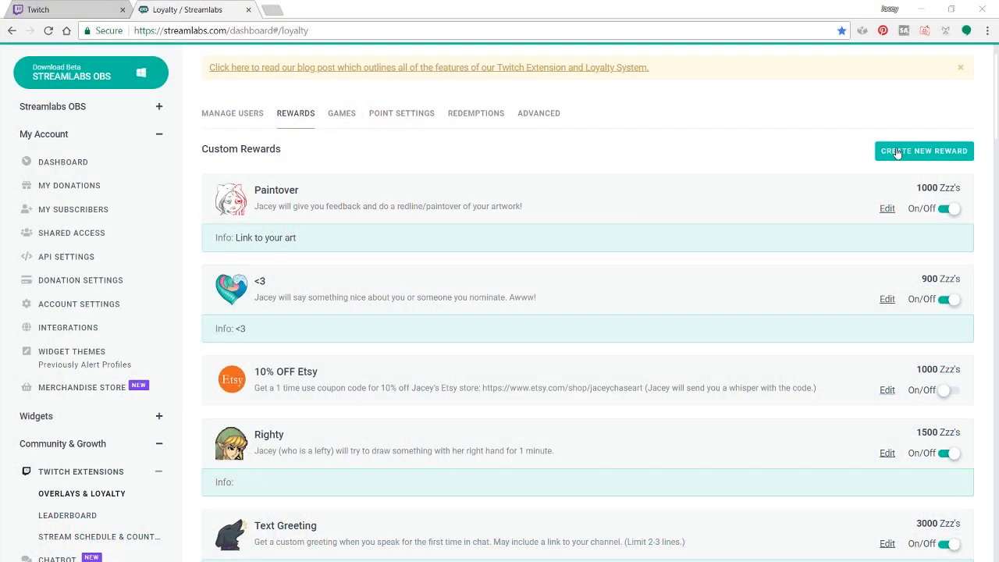
- Create a custom reward named New Redeem costing 100 Zzz's with the description Test, and locate it among the custom rewards
left_click(898, 153)
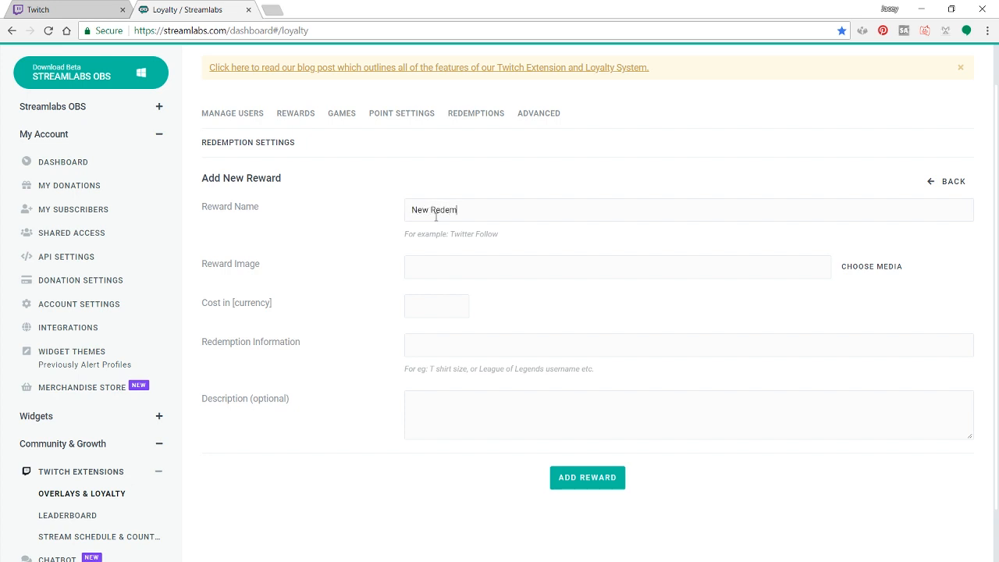
left_click(593, 477)
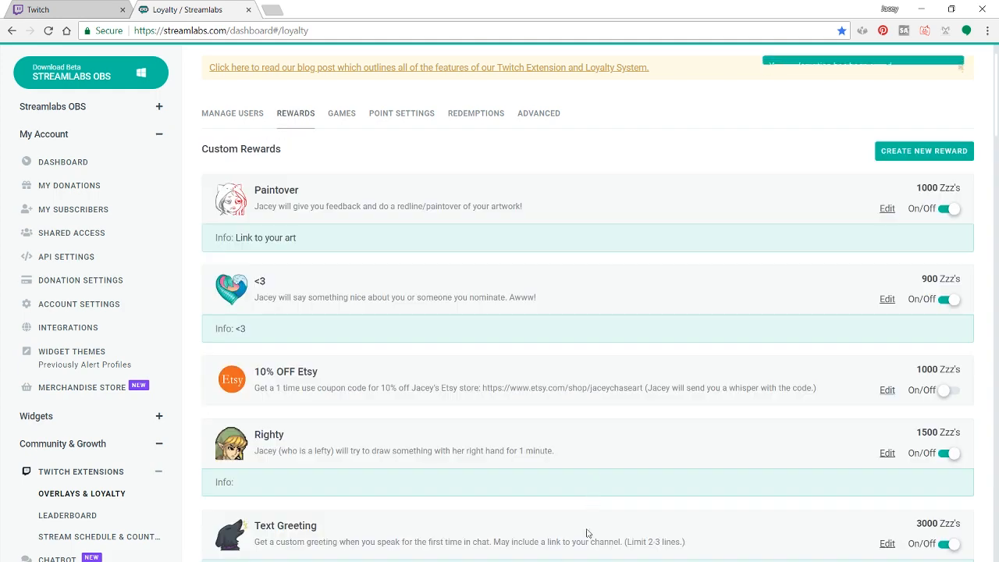
scroll(536, 383, "down", 1)
scroll(536, 384, "down", 10)
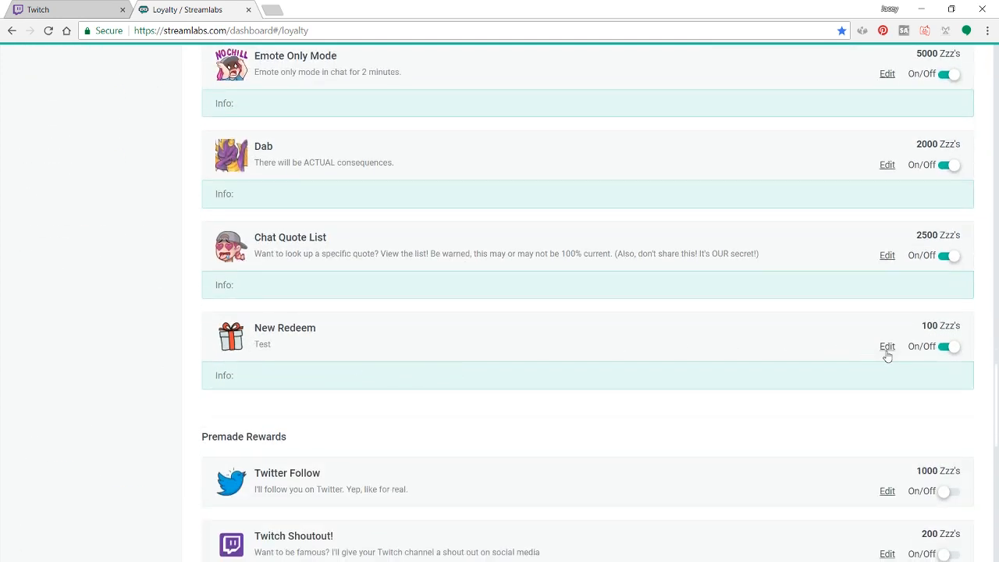
- Turn on the redemption alert for the New Redeem custom reward and save its settings
left_click(887, 347)
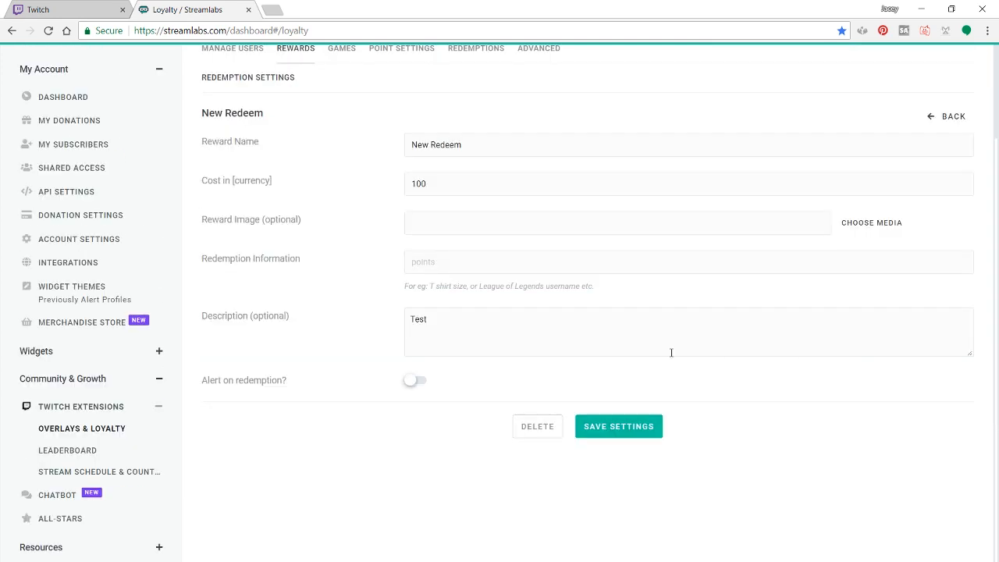
left_click(414, 382)
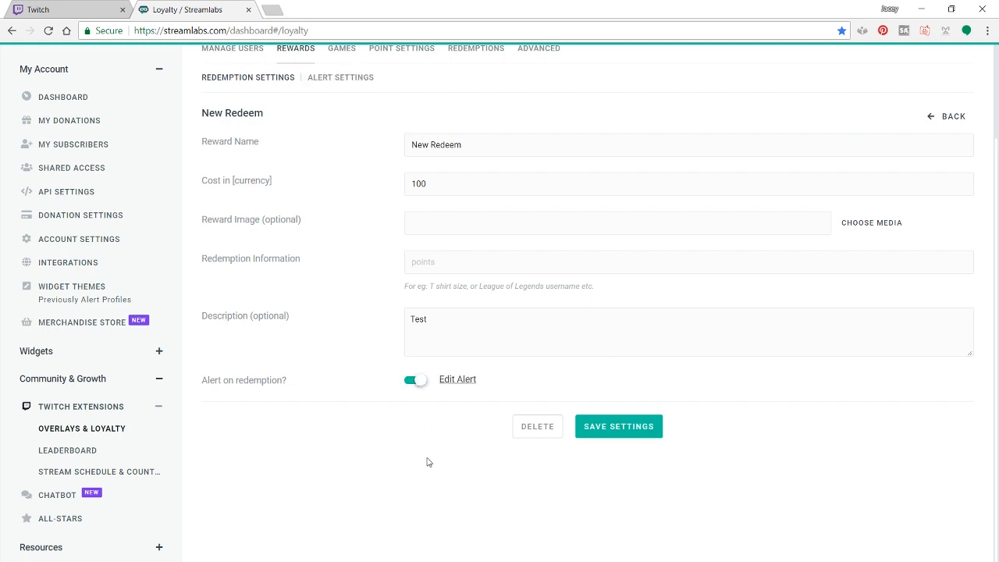
left_click(638, 428)
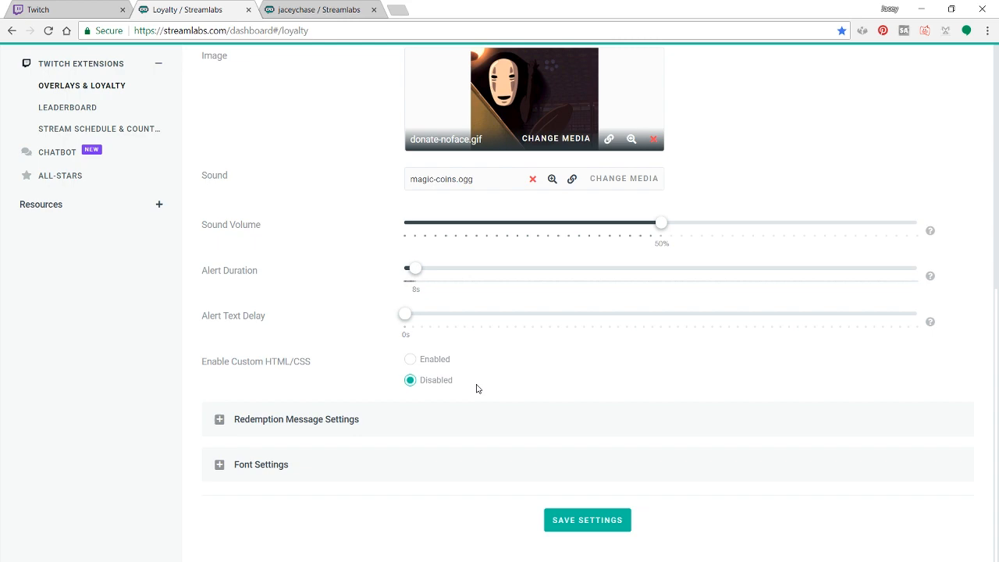
scroll(475, 390, "up", 2)
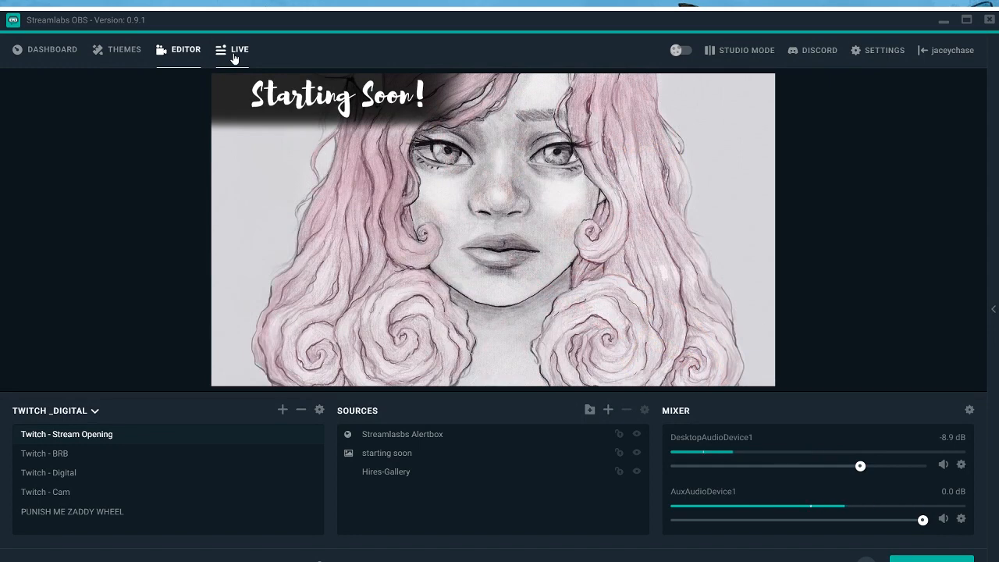
- View the live redemptions in Streamlabs OBS, and accept the Bread Head redemption in Streamlabs stream labels
left_click(234, 55)
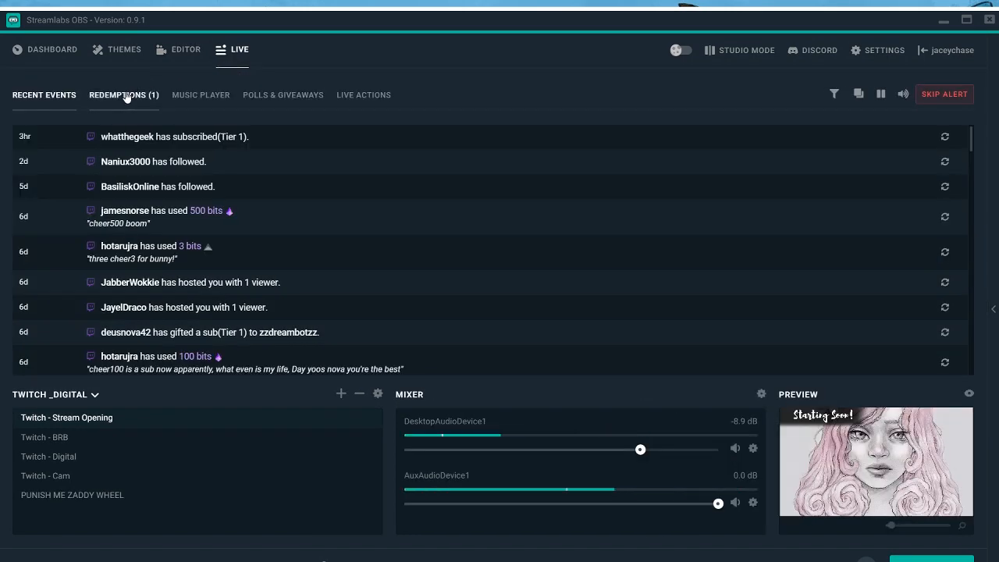
left_click(127, 96)
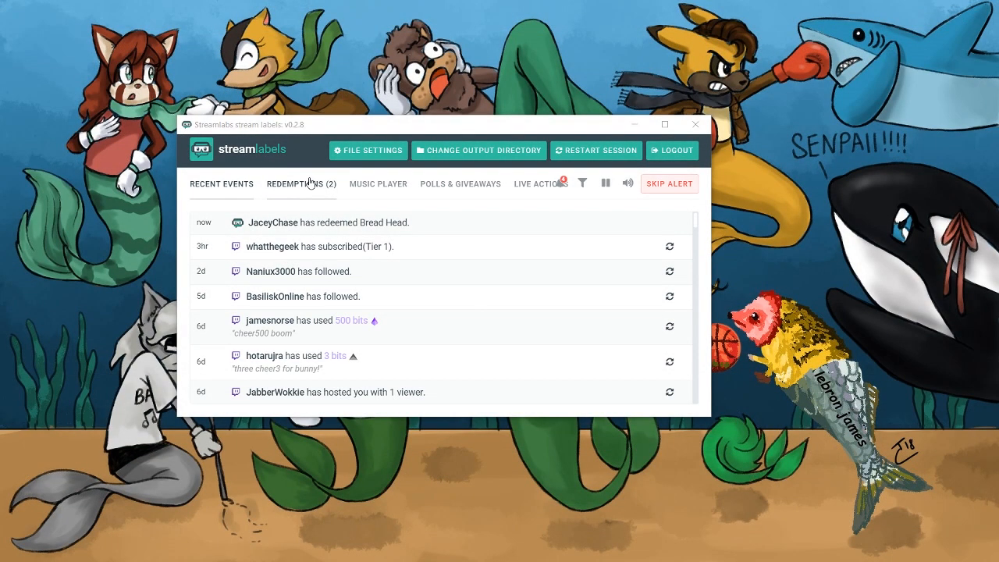
left_click(310, 184)
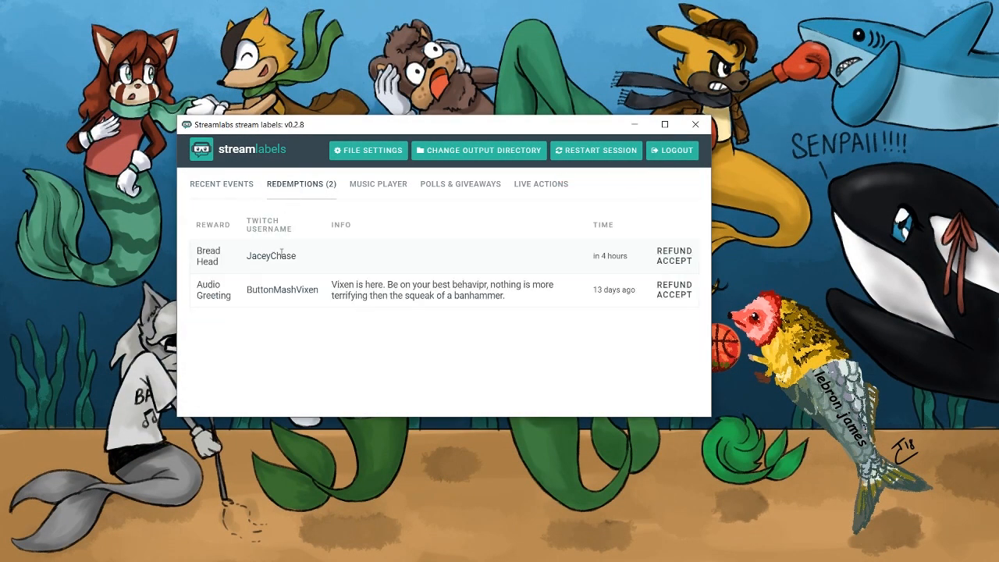
left_click(667, 262)
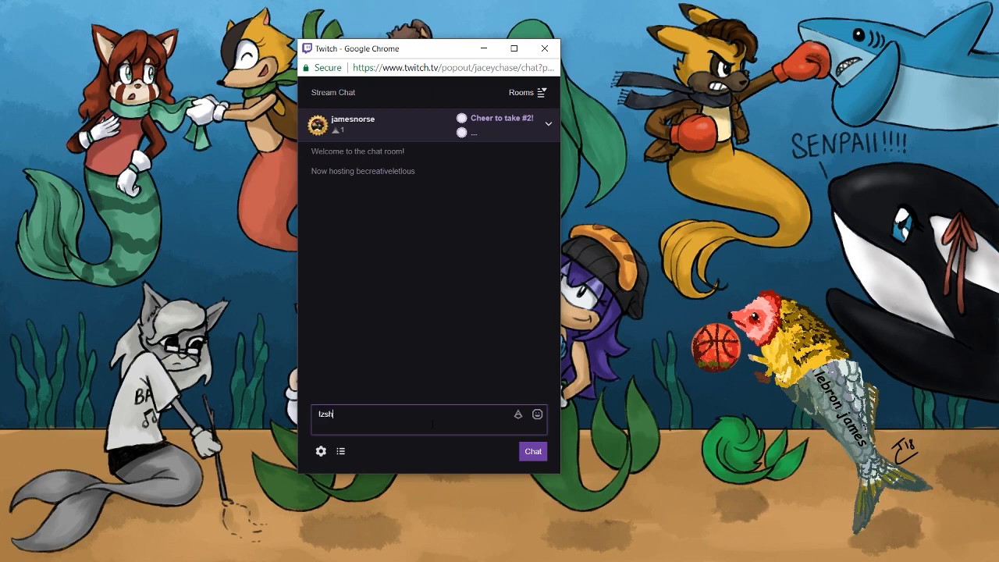
- Send the !zshop command in the Twitch pop-out chat and open the Streamlabs loyalty page linked in the bot's reply
key("Return")
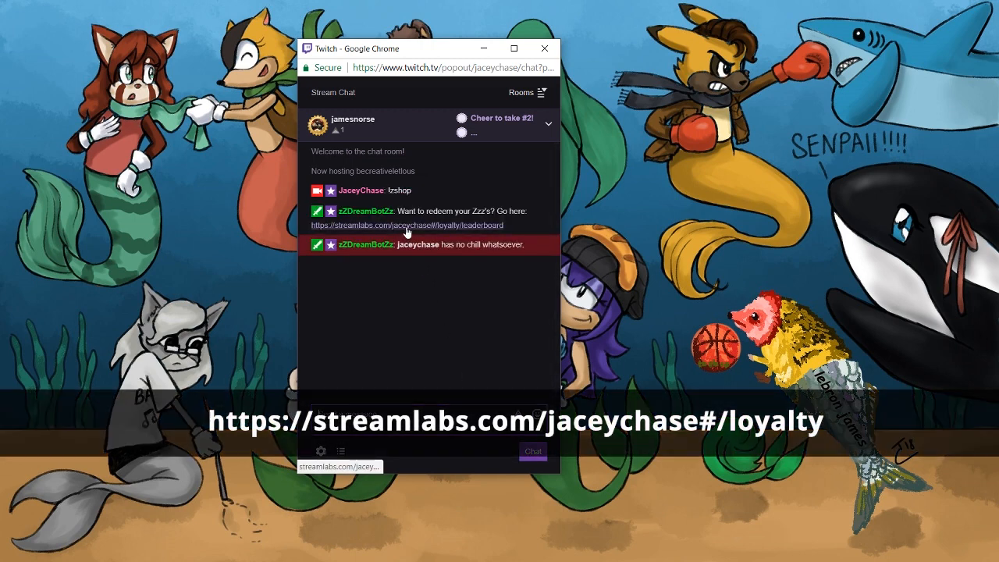
left_click(405, 226)
left_click_drag(0, 115, 475, 2)
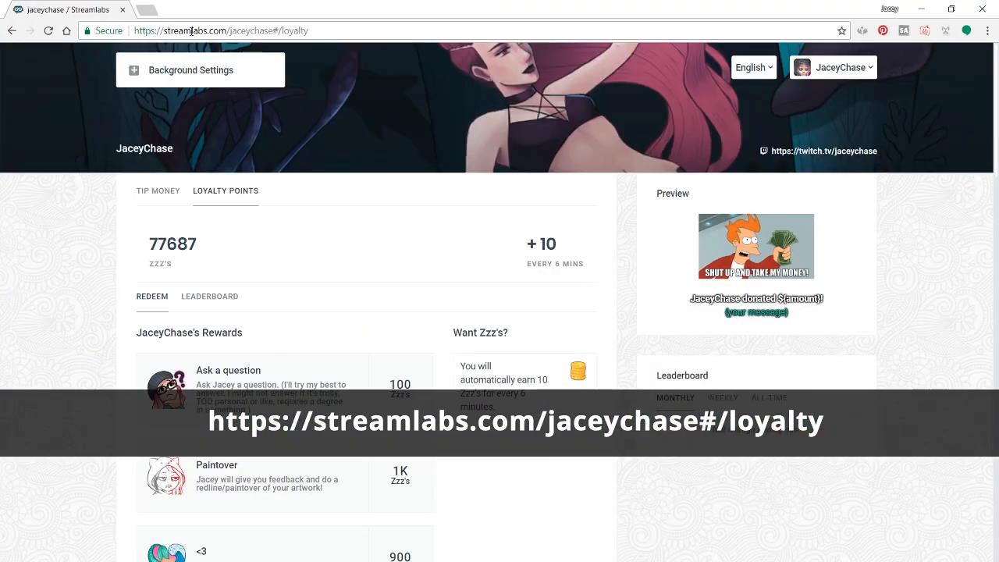